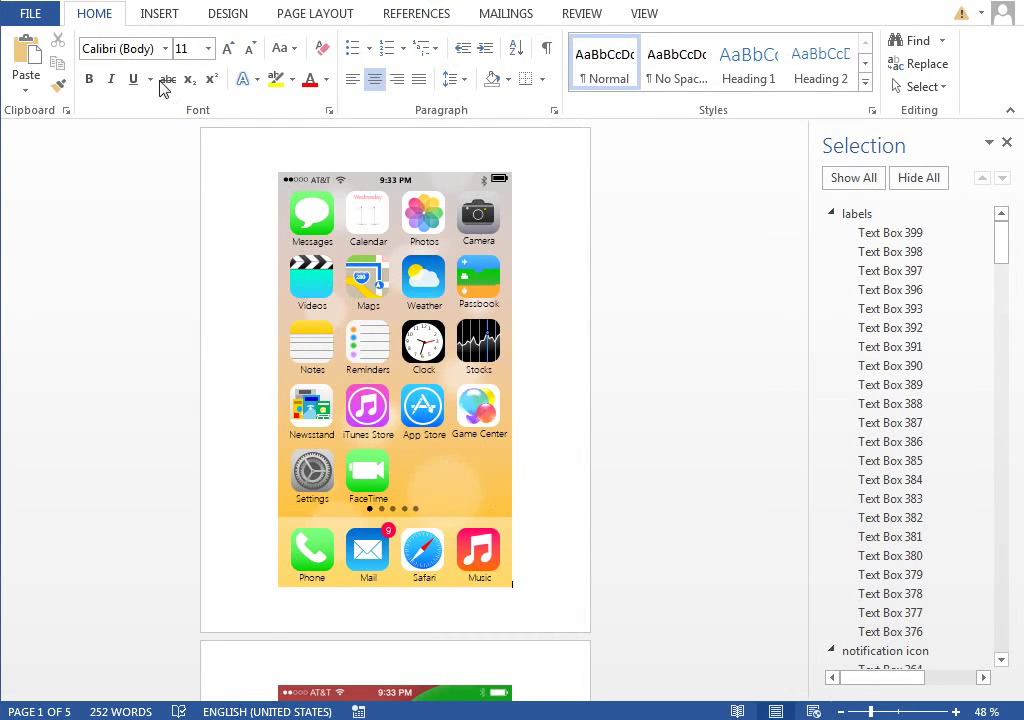
Step: With Select Objects, drag a marquee around the whole iPhone mockup to select all its shapes and text boxes
left_click(910, 86)
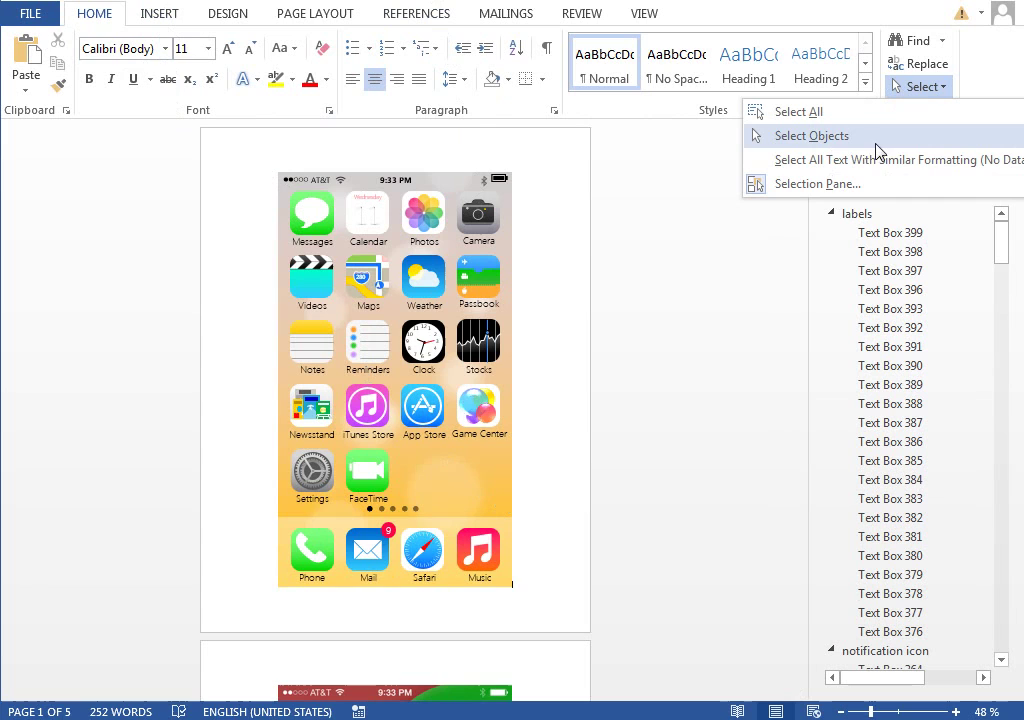
left_click(843, 140)
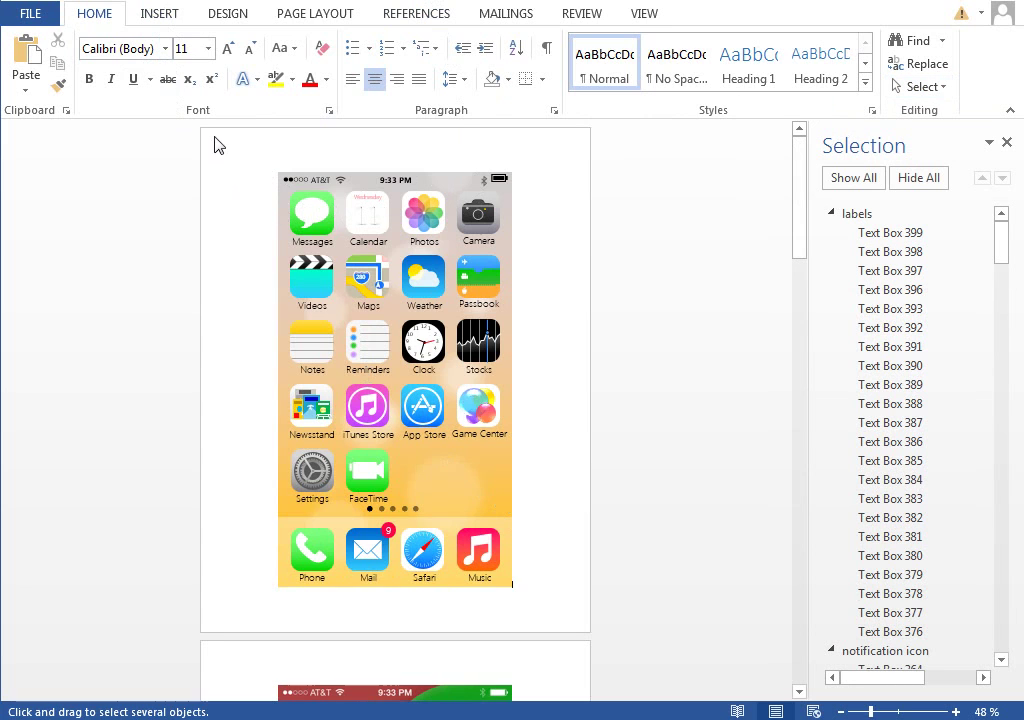
left_click_drag(214, 135, 574, 625)
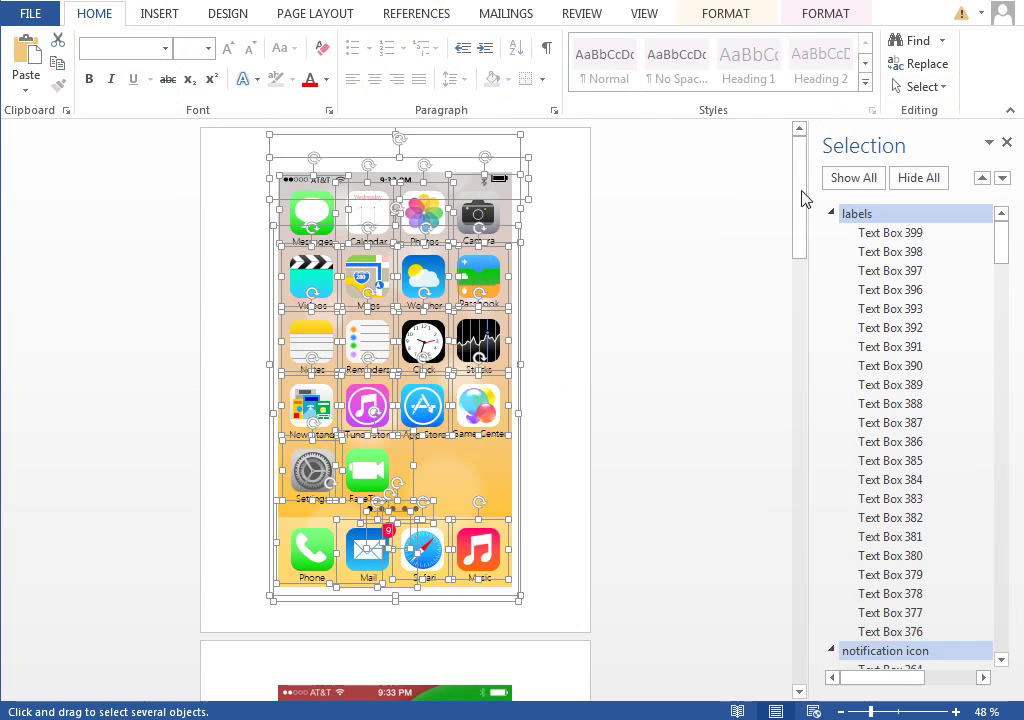
mouse_move(1003, 242)
left_mouse_down()
mouse_move(987, 334)
mouse_move(1004, 636)
mouse_move(990, 240)
left_mouse_up()
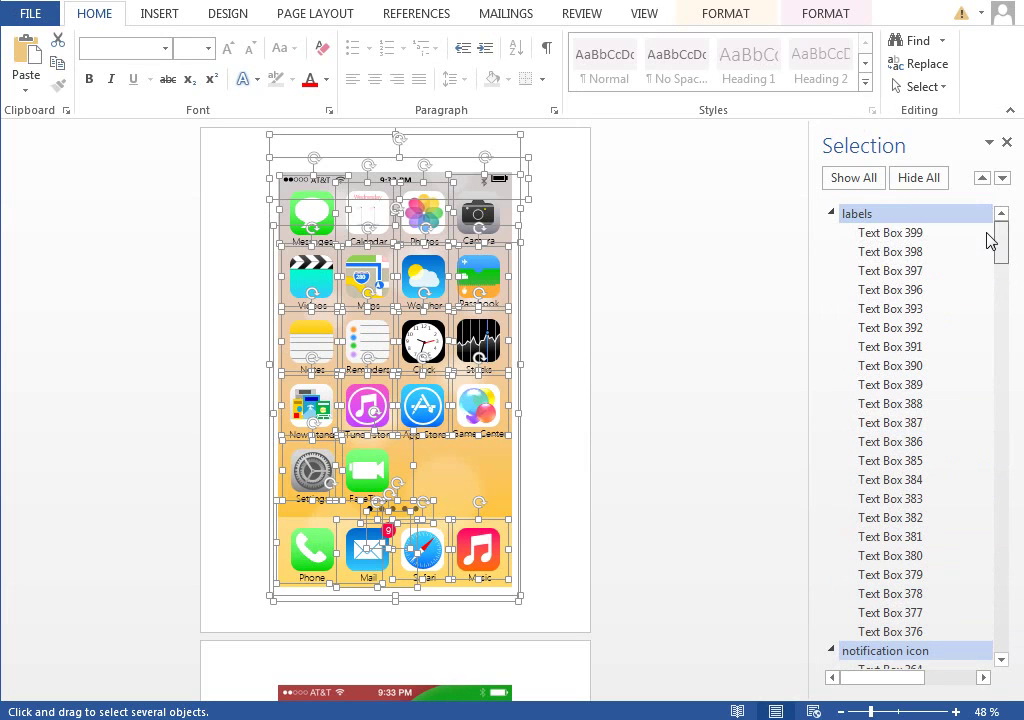
Step: Copy the selected mockup pieces and place the insertion point on a blank later page
left_click(55, 68)
scroll(552, 450, "down", 5)
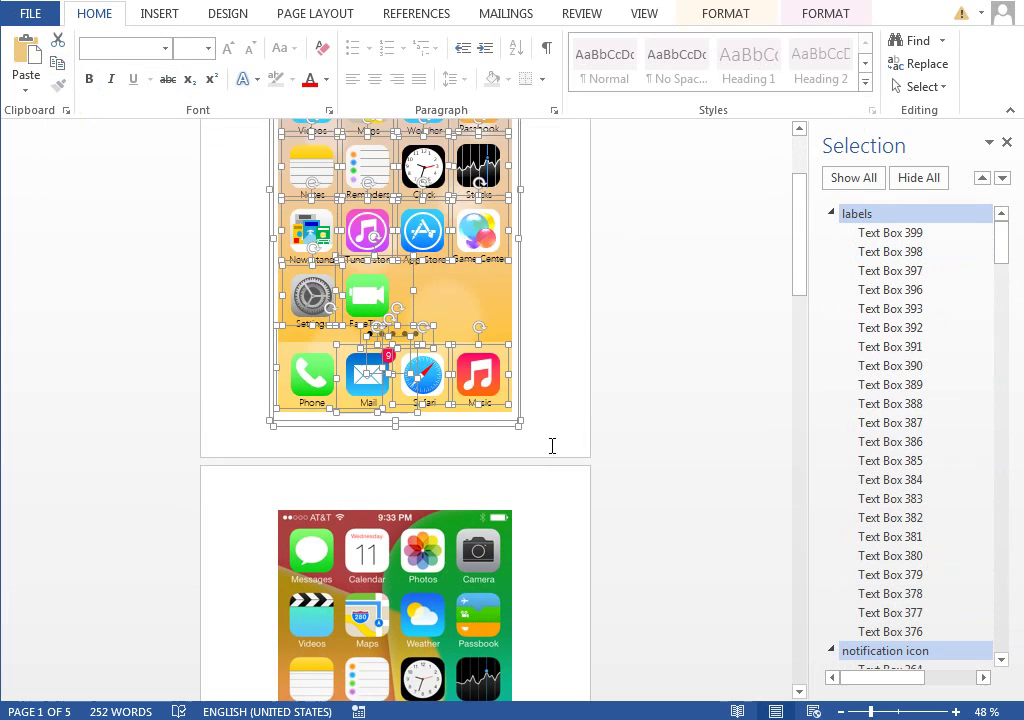
scroll(548, 442, "down", 10)
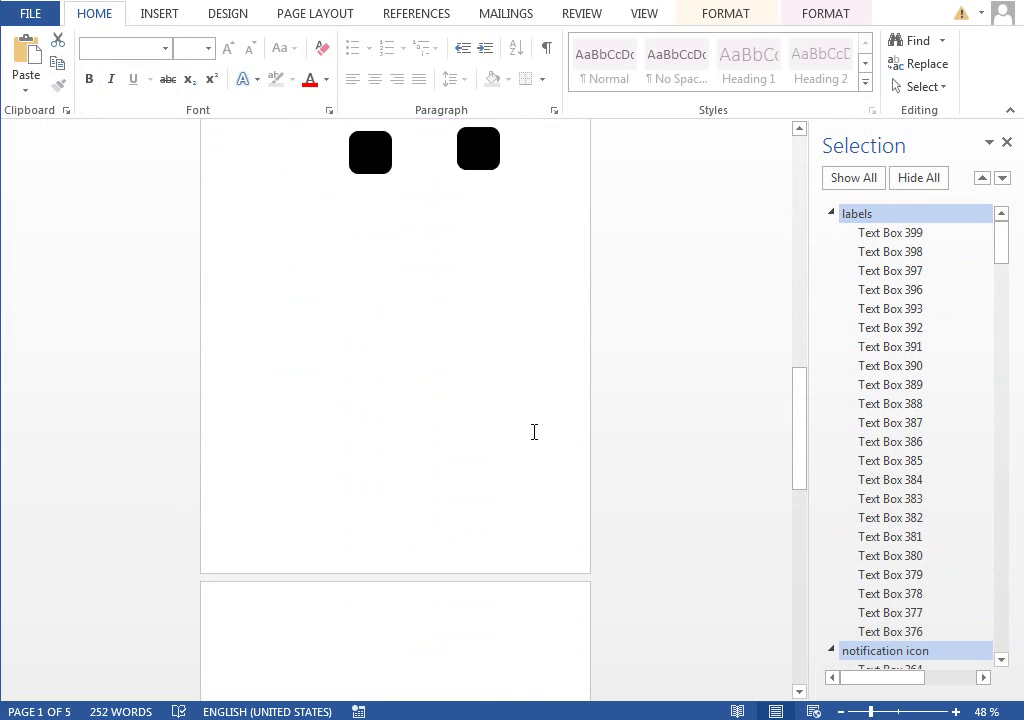
left_click(288, 462)
scroll(303, 461, "down", 2)
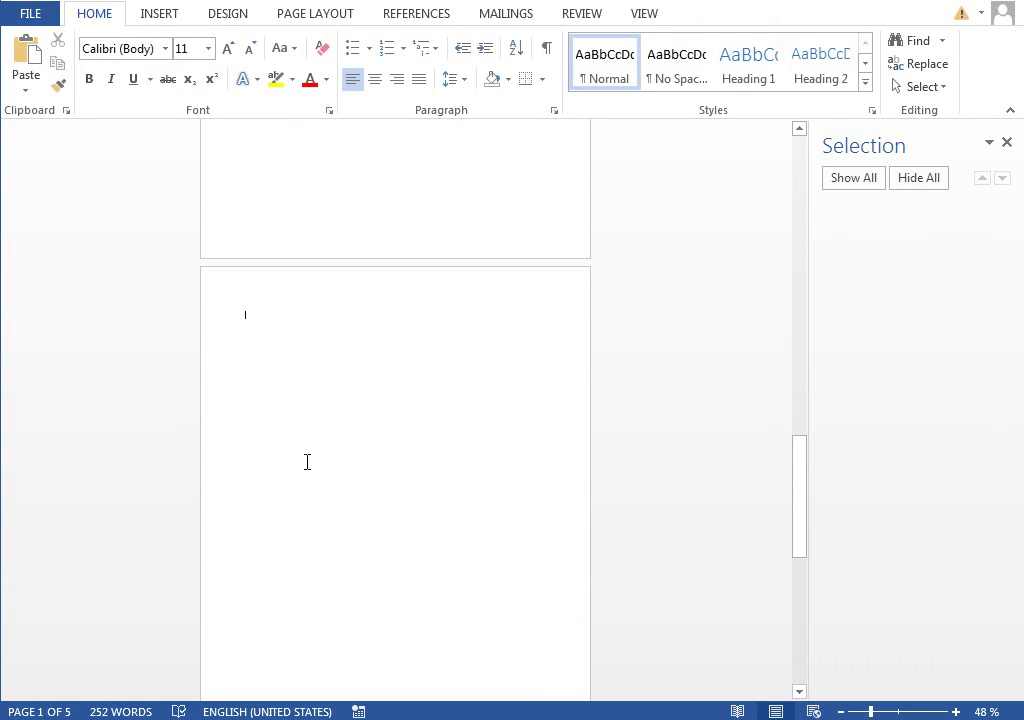
Step: Paste the mockup through Paste Special as a single Picture (PNG)
left_click(25, 89)
left_click(73, 172)
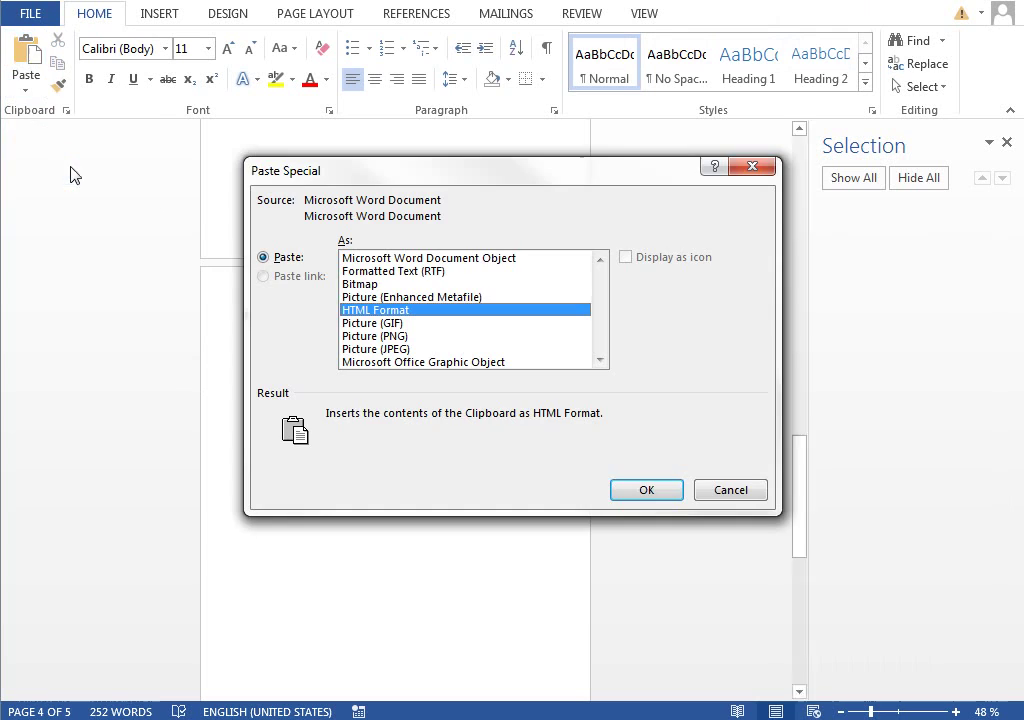
left_click(385, 336)
left_click(645, 491)
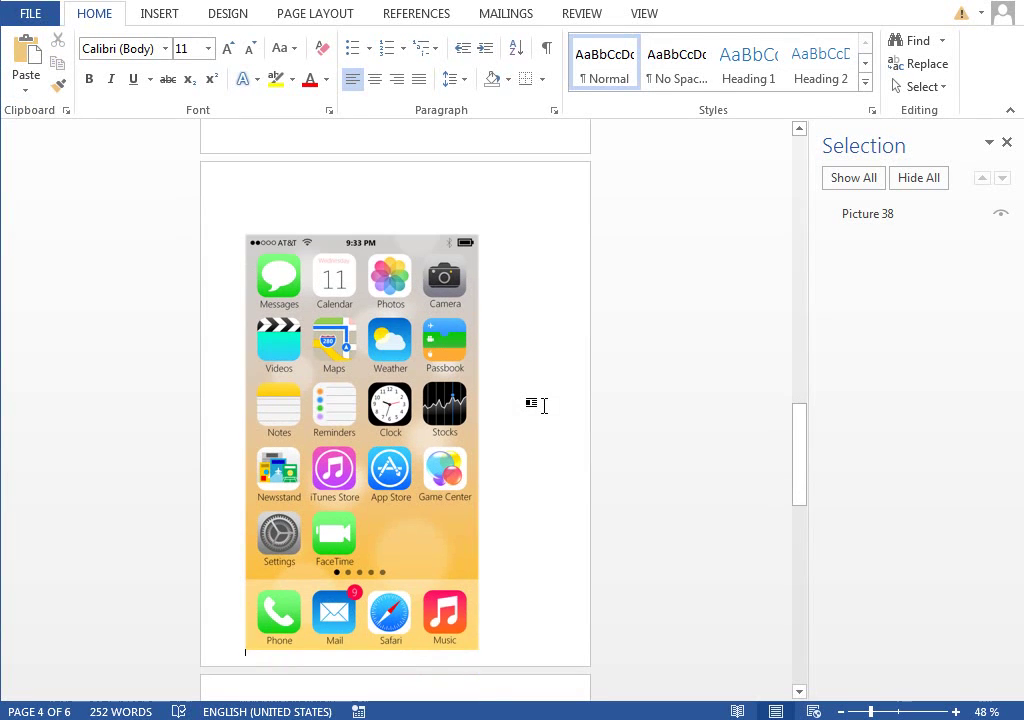
left_click(367, 311)
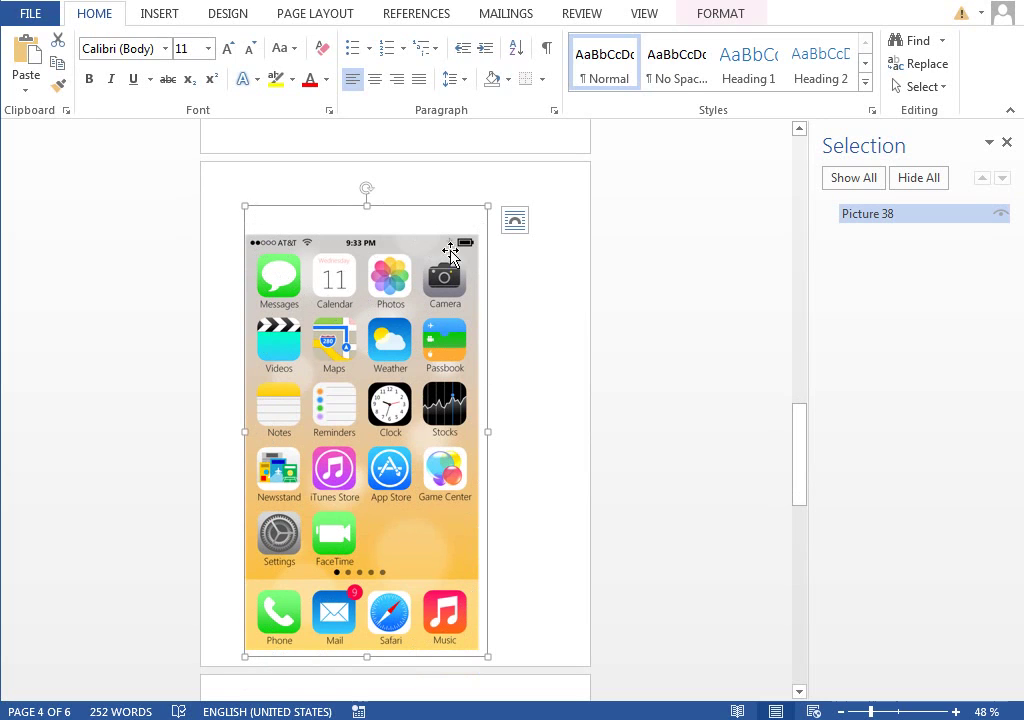
left_click(228, 13)
left_click(889, 58)
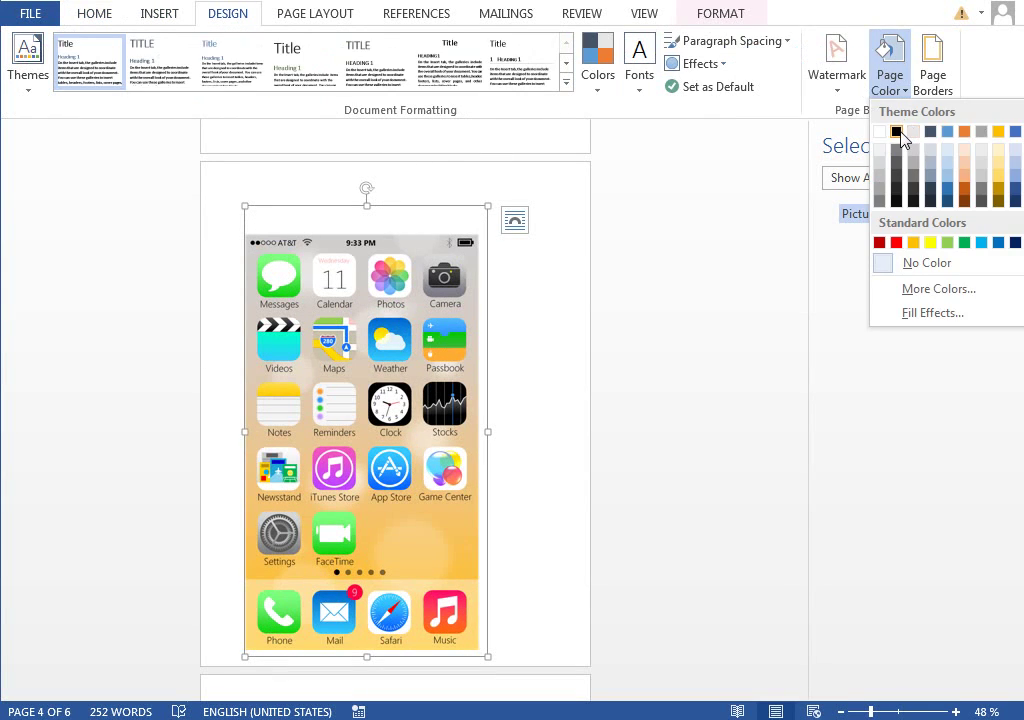
left_click(897, 132)
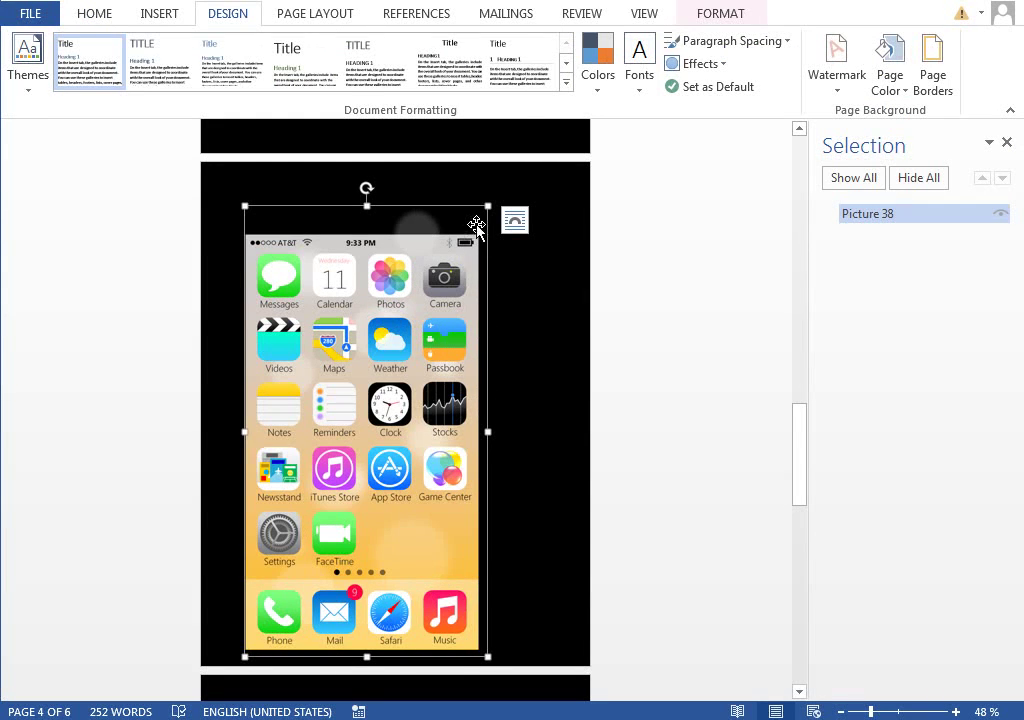
left_click(889, 92)
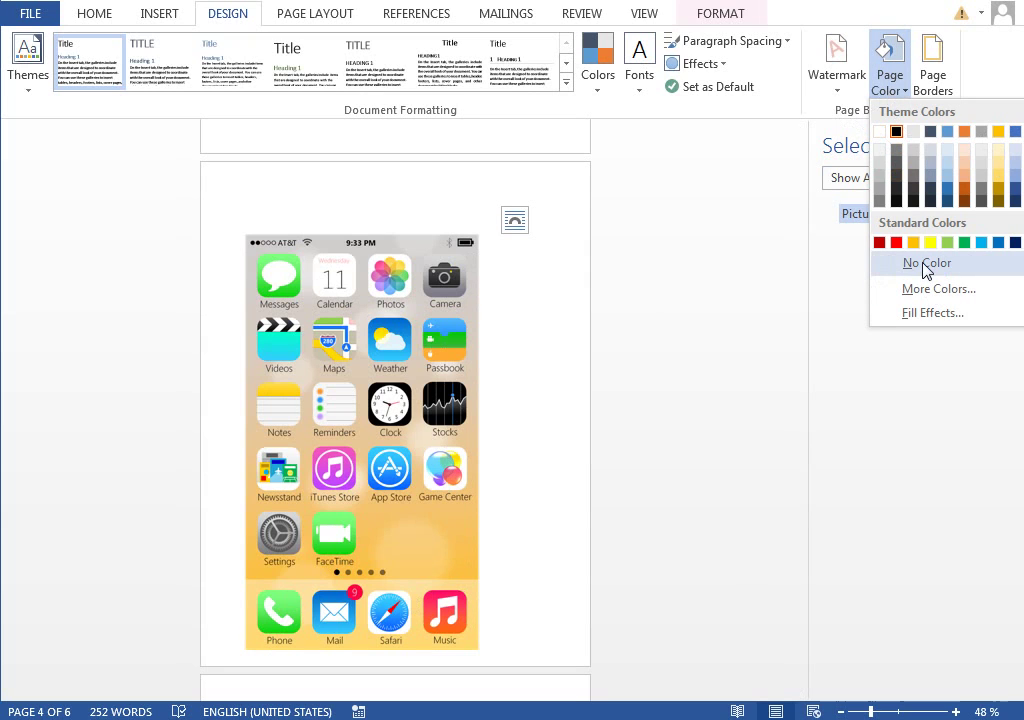
left_click(923, 264)
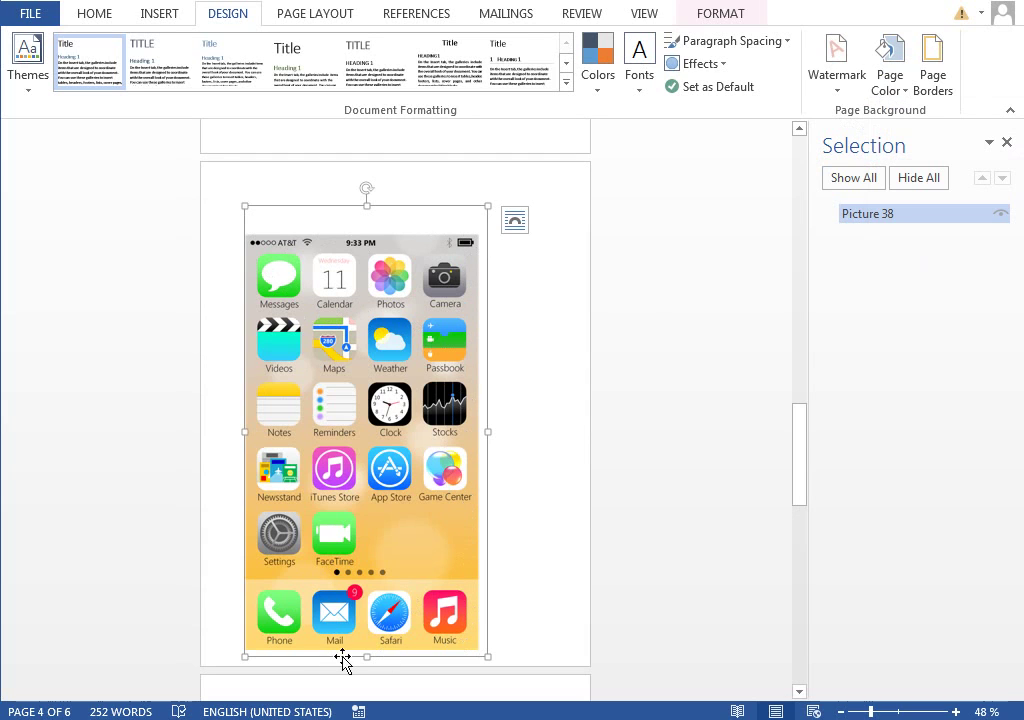
Step: Start cropping Picture 38, trial-crop its top and right edges, then restore them
left_click(729, 13)
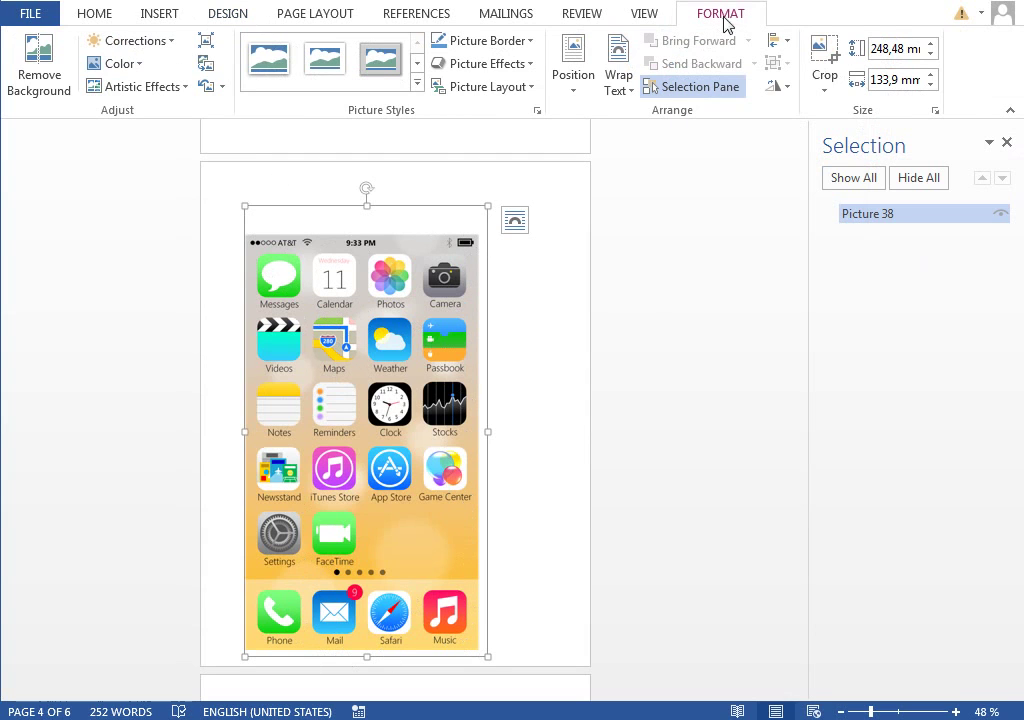
left_click(827, 62)
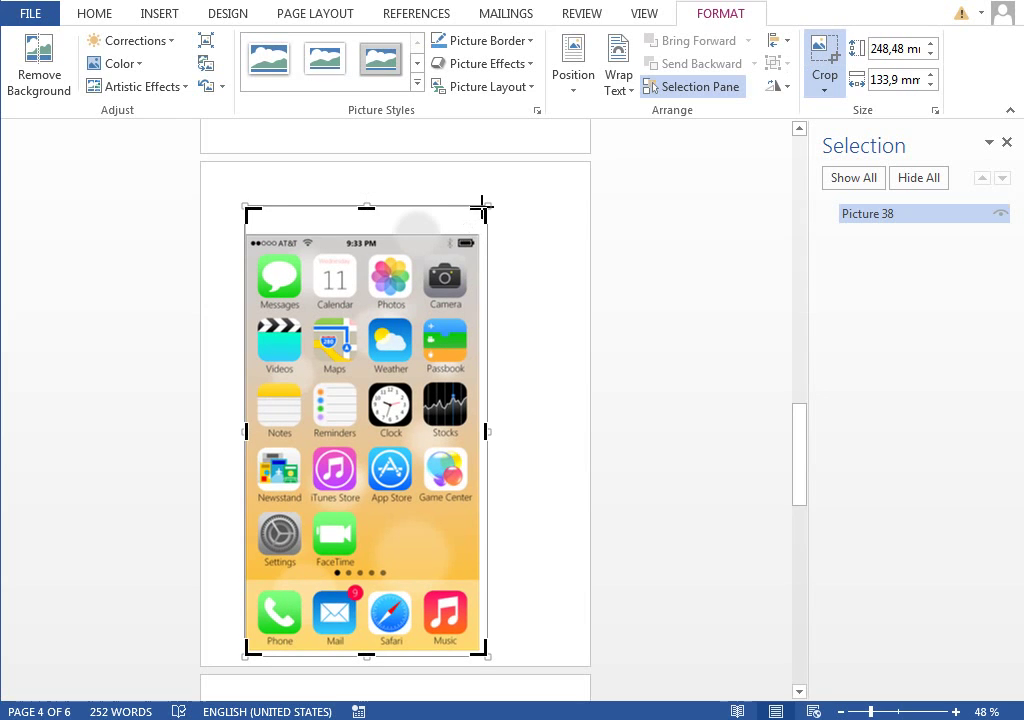
left_click_drag(482, 205, 474, 236)
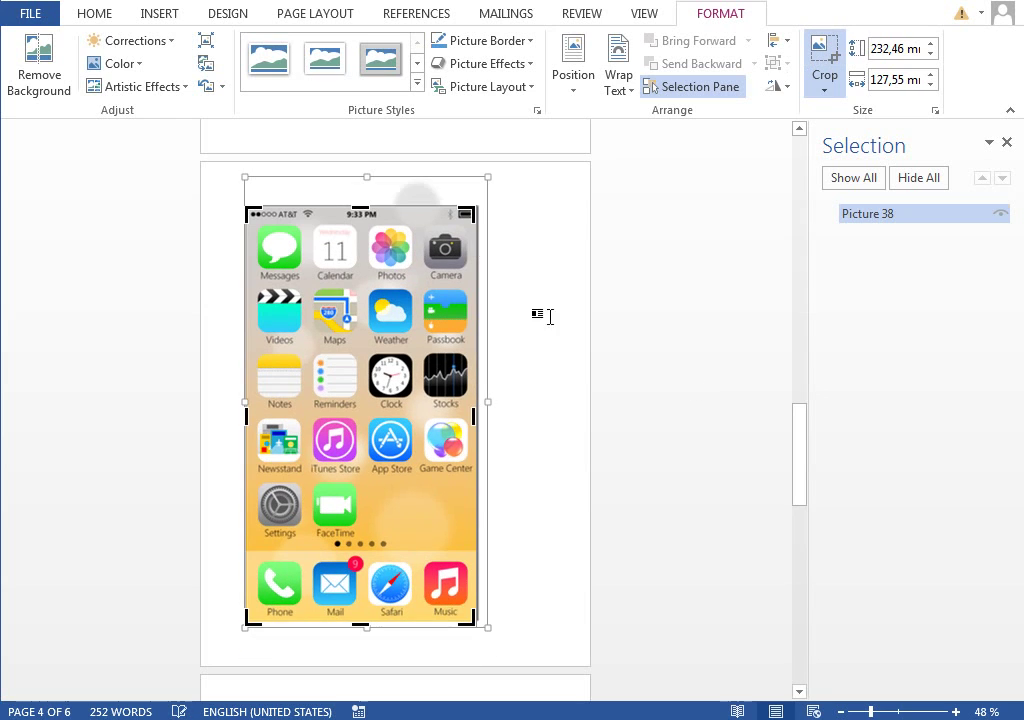
left_click(924, 712)
left_click_drag(240, 697, 579, 690)
left_click_drag(537, 214, 562, 239)
Step: Crop the white strip off the bottom so the picture ends just below the dock
scroll(571, 457, "down", 20)
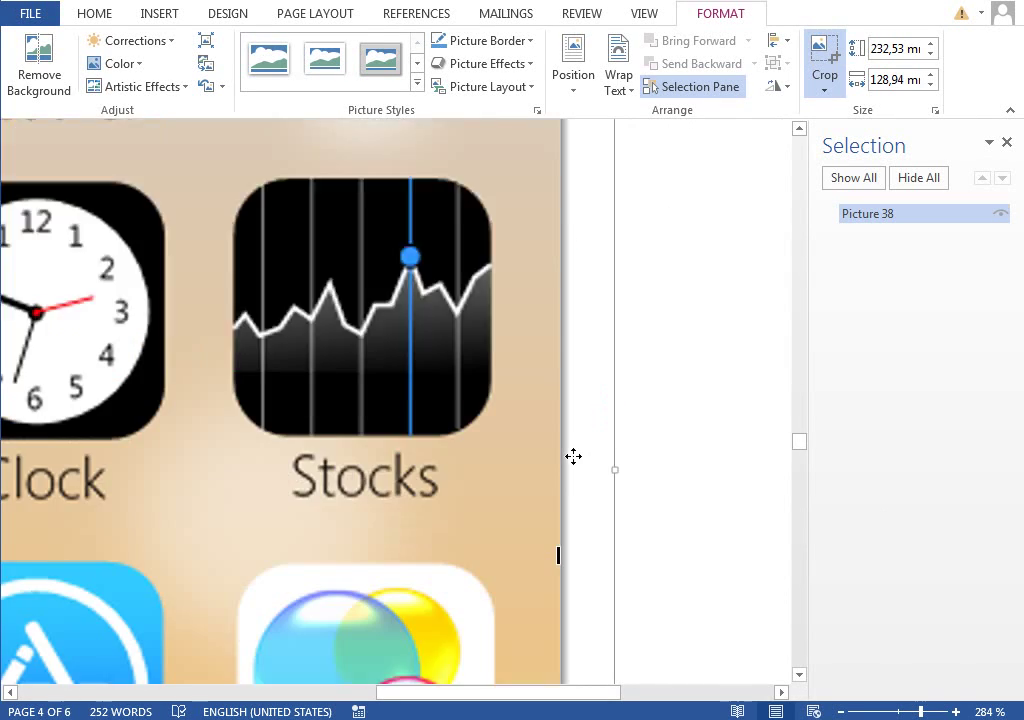
scroll(557, 452, "up", 3)
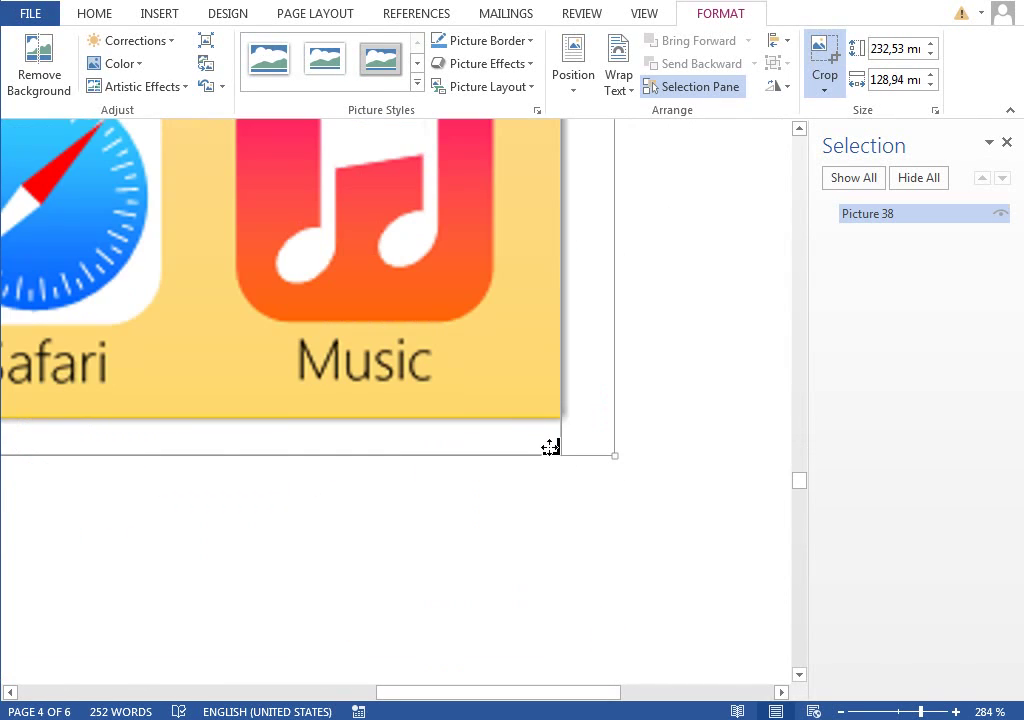
left_click_drag(425, 697, 309, 701)
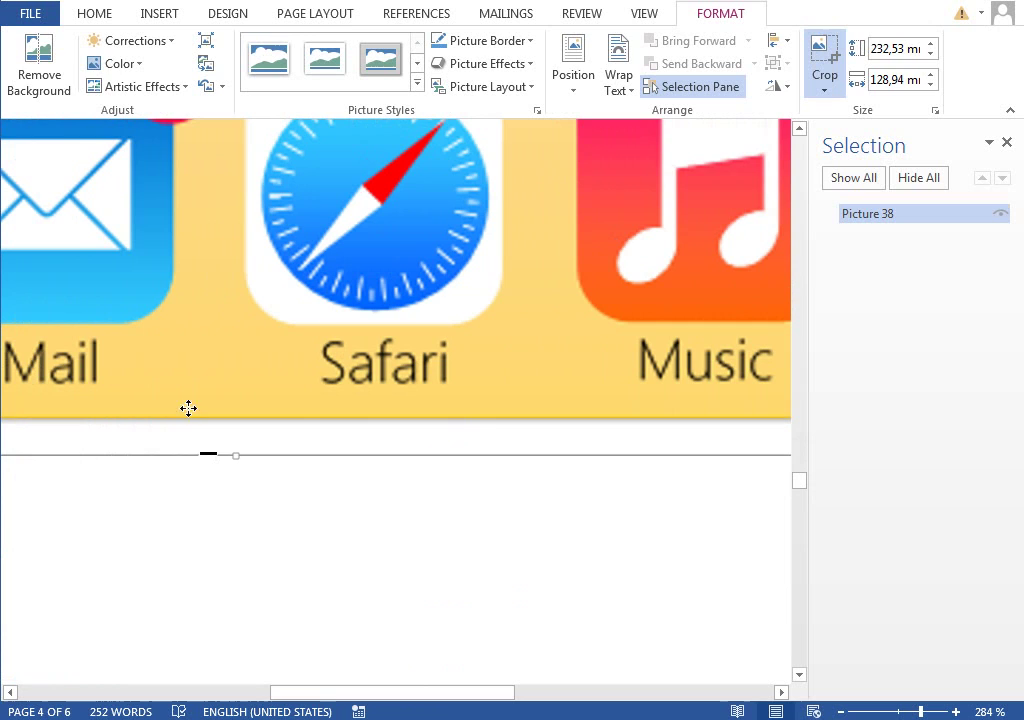
left_click_drag(205, 442, 206, 404)
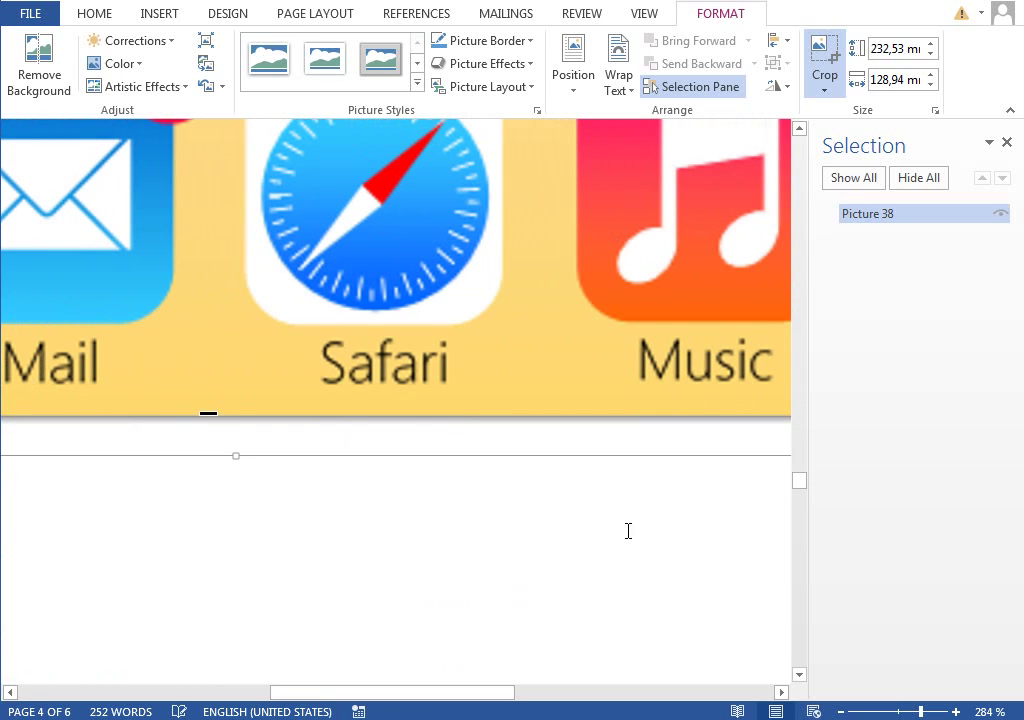
left_click(898, 711)
Step: Apply the crop and zoom out to 53% to see the full page
left_click(677, 377)
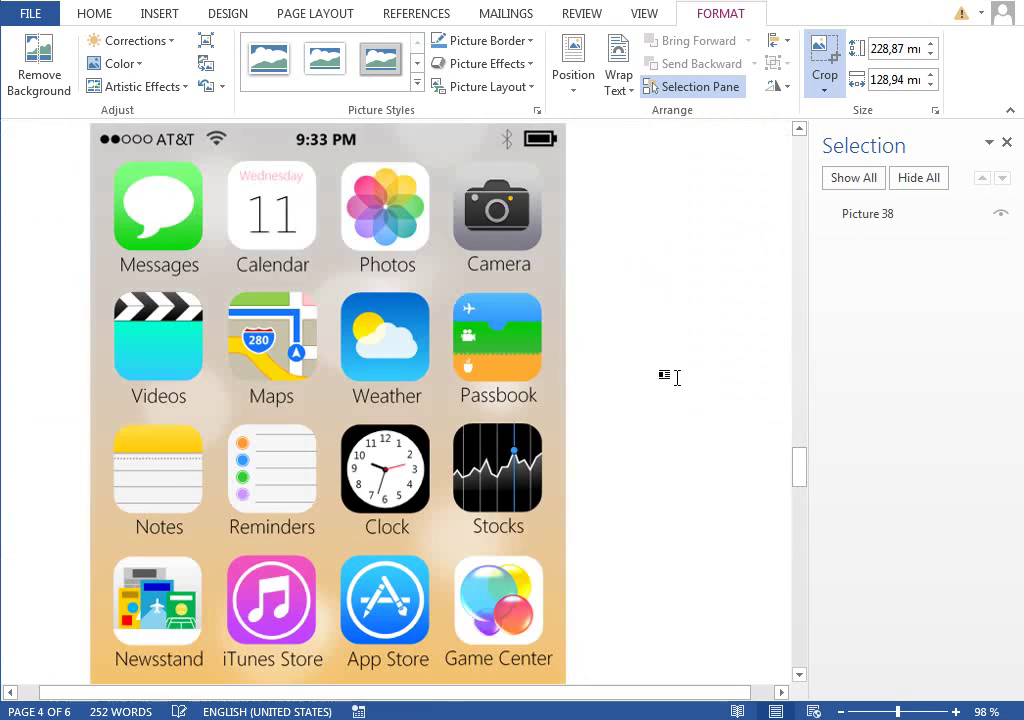
left_click(875, 711)
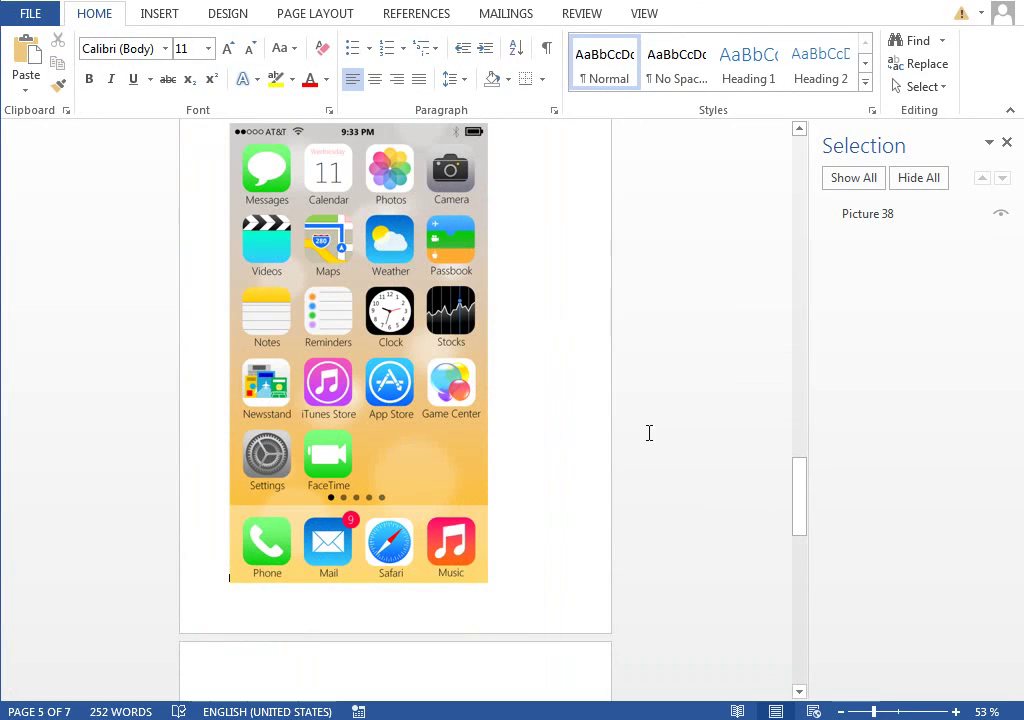
scroll(327, 279, "up", 1)
Step: Reselect the cropped phone picture and bring up its Picture Tools Format options
left_click(257, 187)
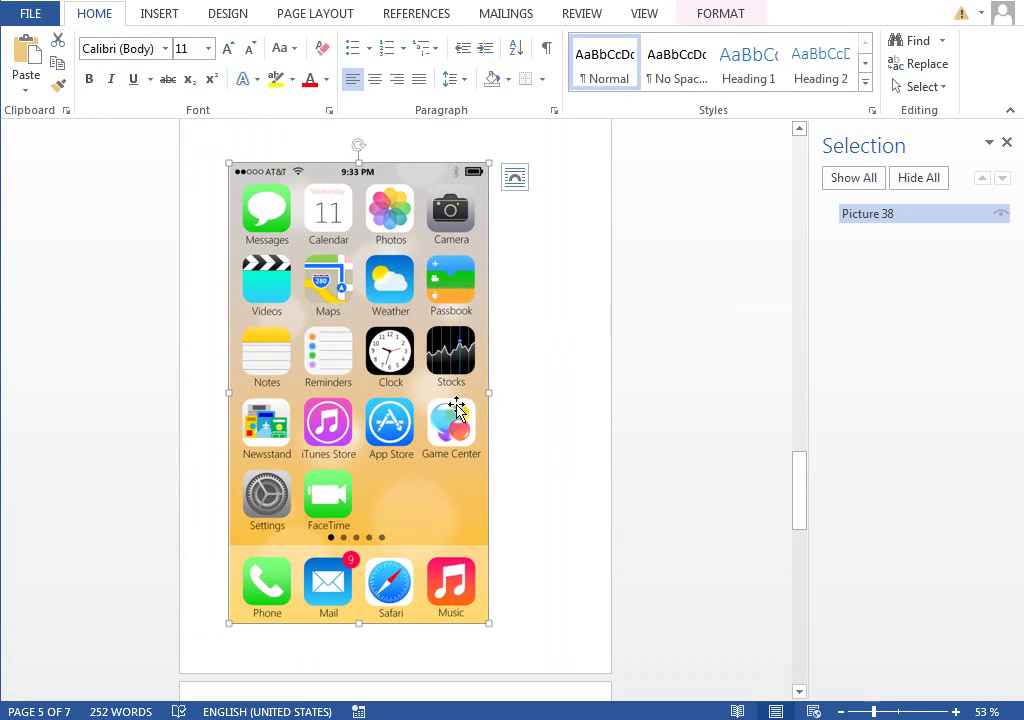
right_click(360, 220)
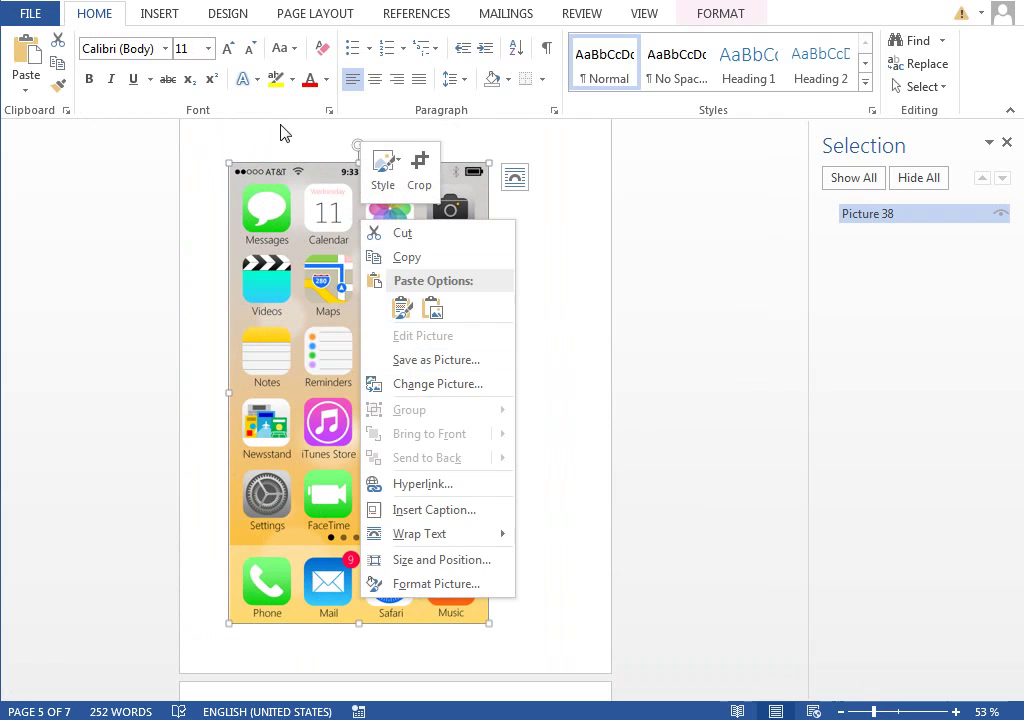
left_click(565, 290)
left_click(578, 414)
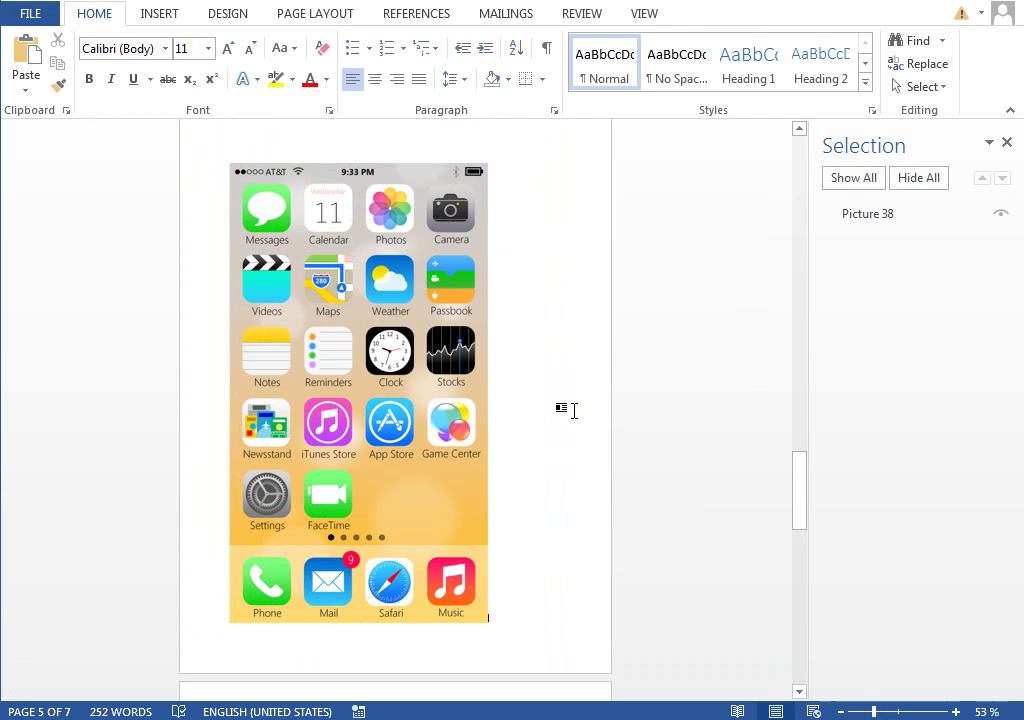
left_click(427, 288)
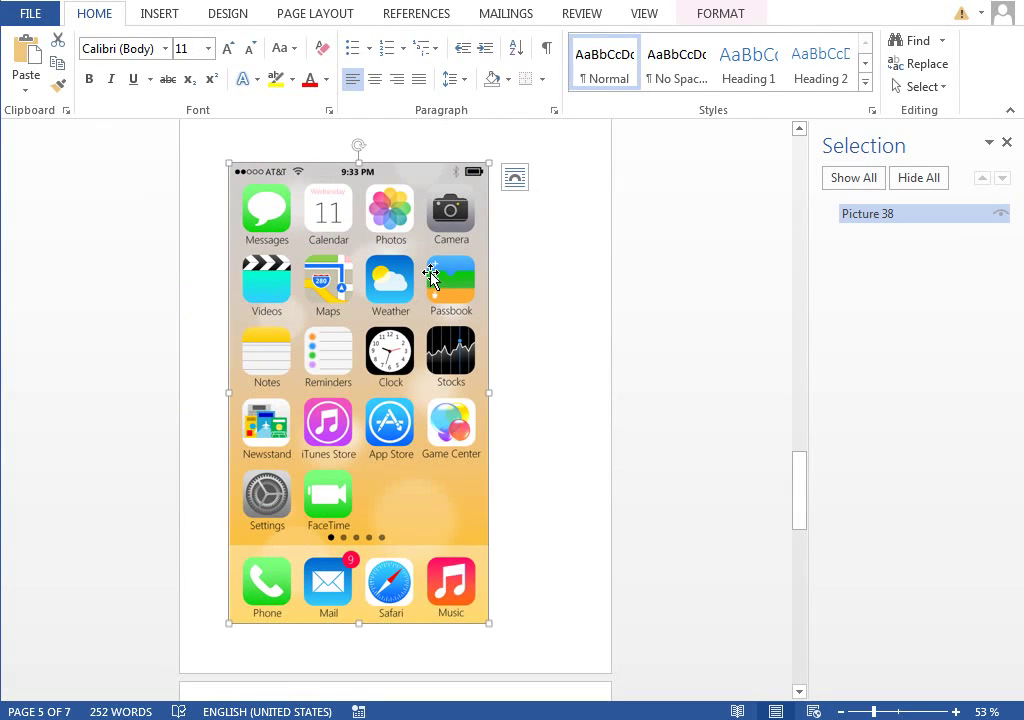
left_click(713, 20)
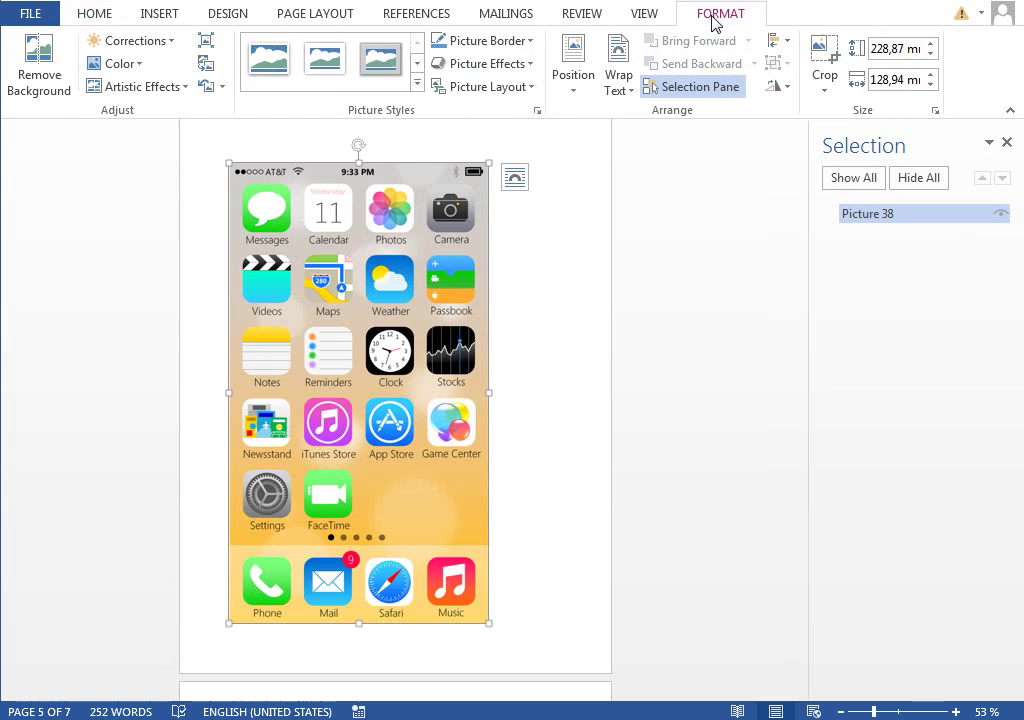
Step: Compress only this picture at document resolution, deleting its cropped areas
left_click(207, 47)
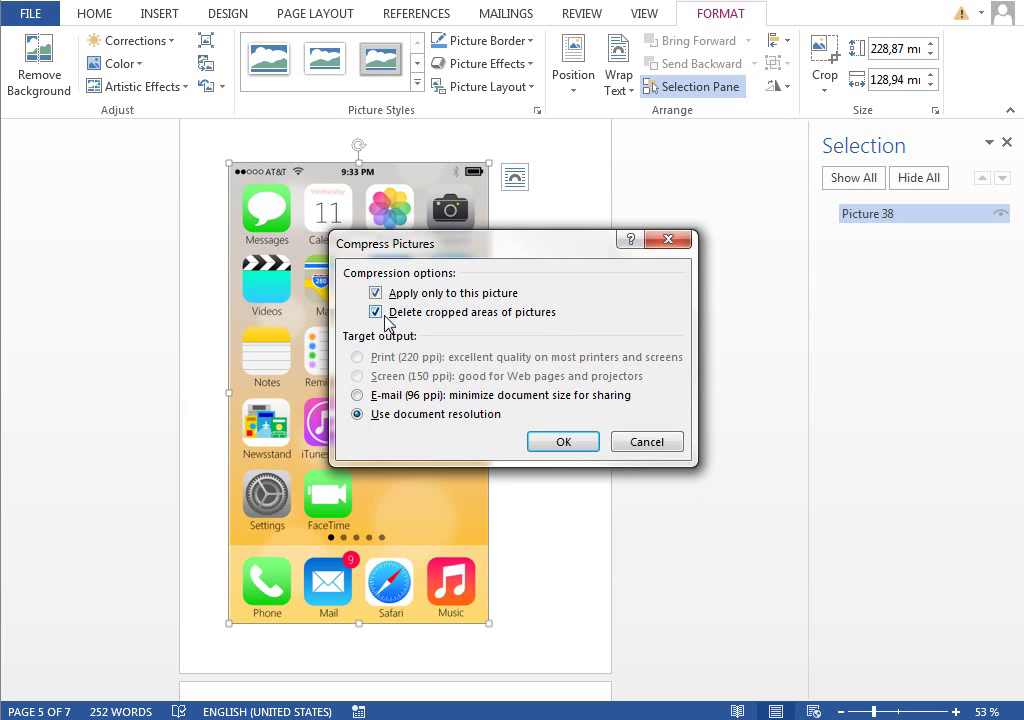
left_click(555, 444)
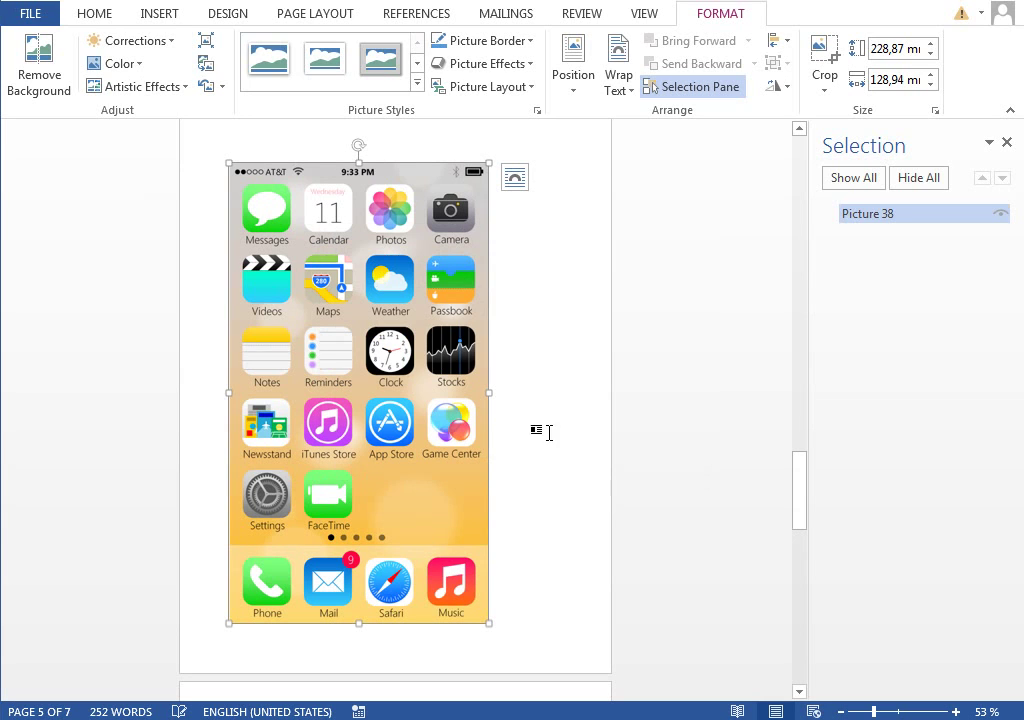
right_click(341, 215)
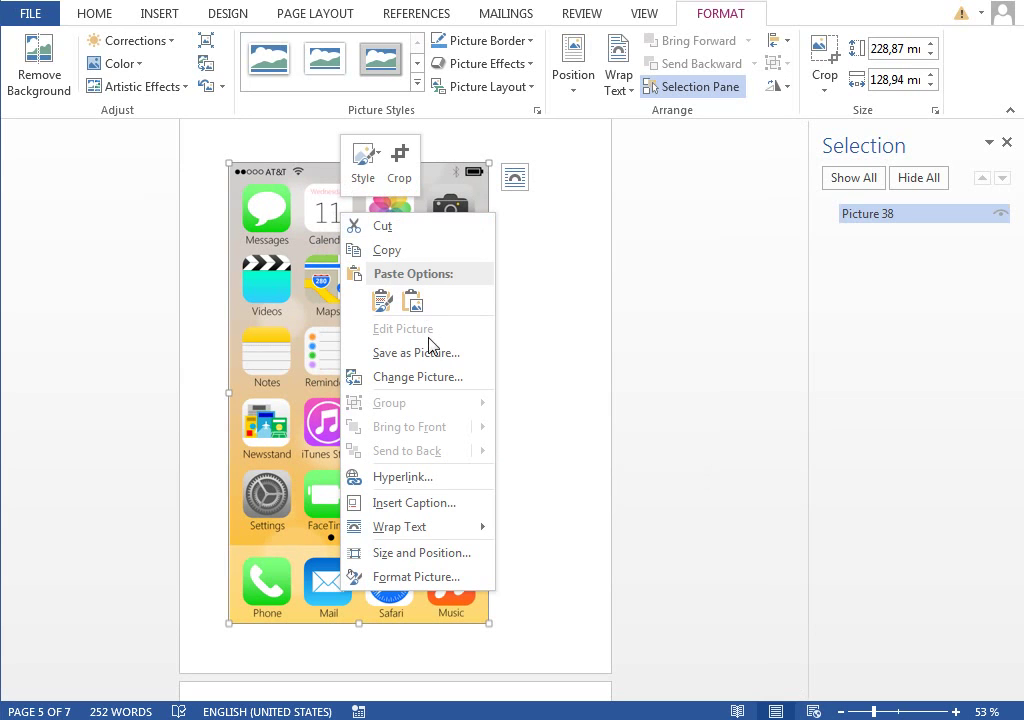
left_click(320, 268)
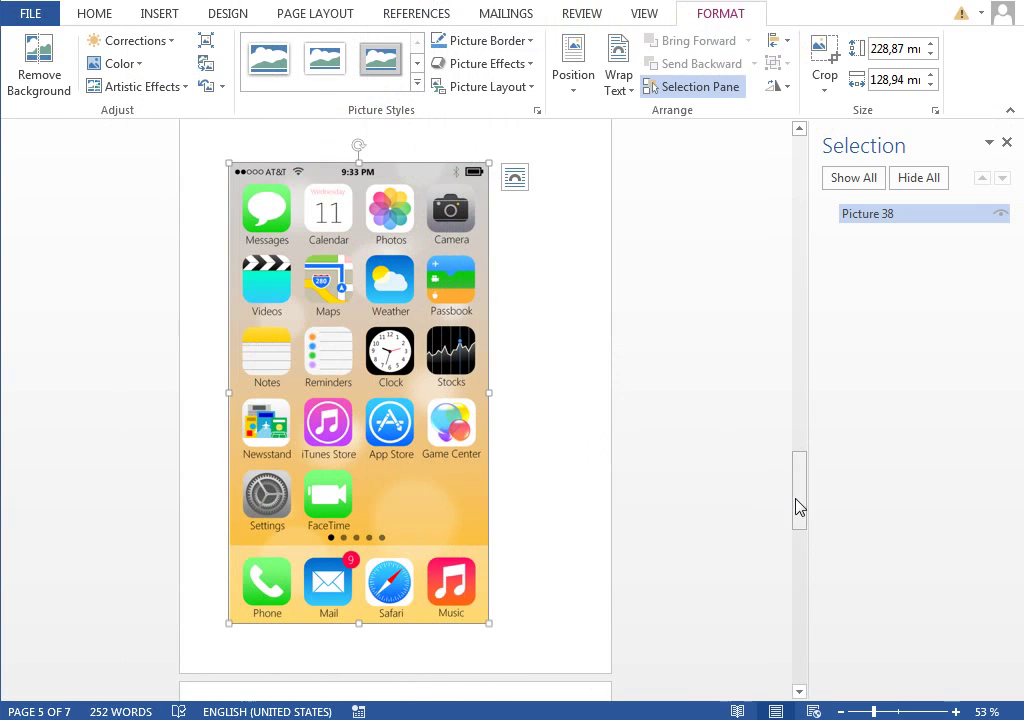
left_click_drag(798, 507, 775, 172)
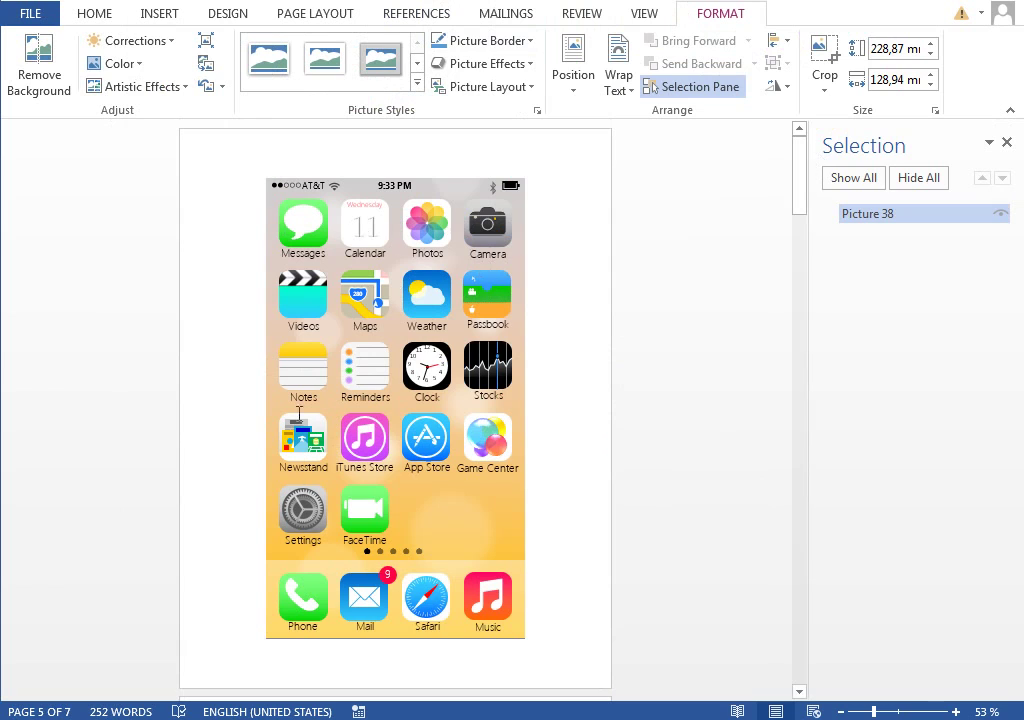
Step: Reopen and widen the Selection Pane, then bring up the home-screen screenshot beside Word
left_click(1006, 143)
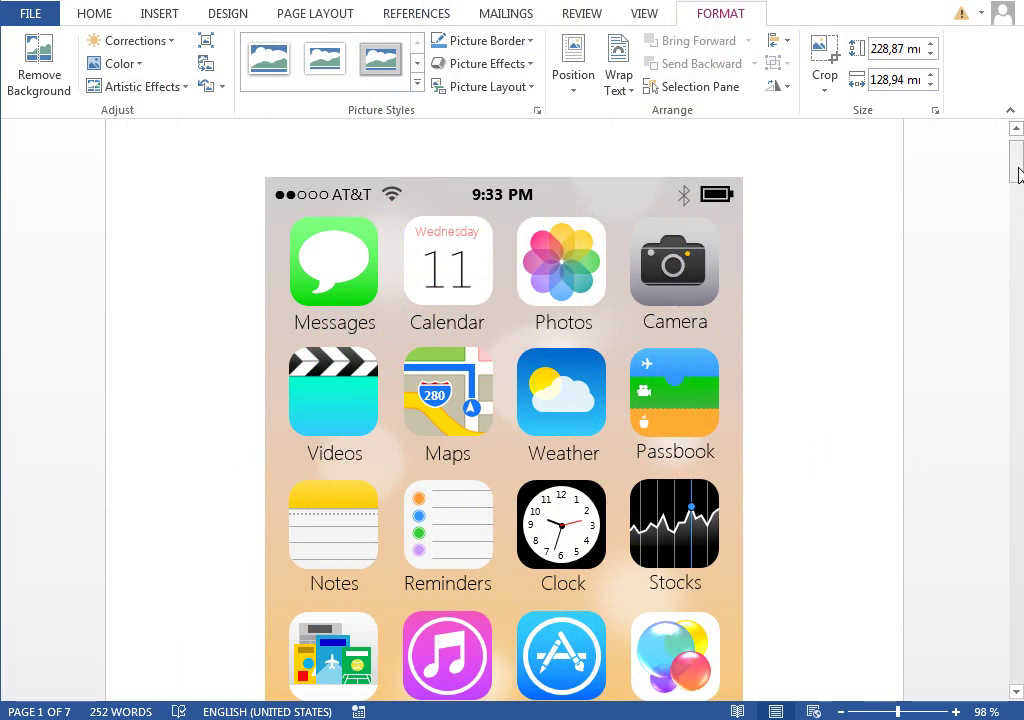
left_click_drag(1017, 171, 1020, 201)
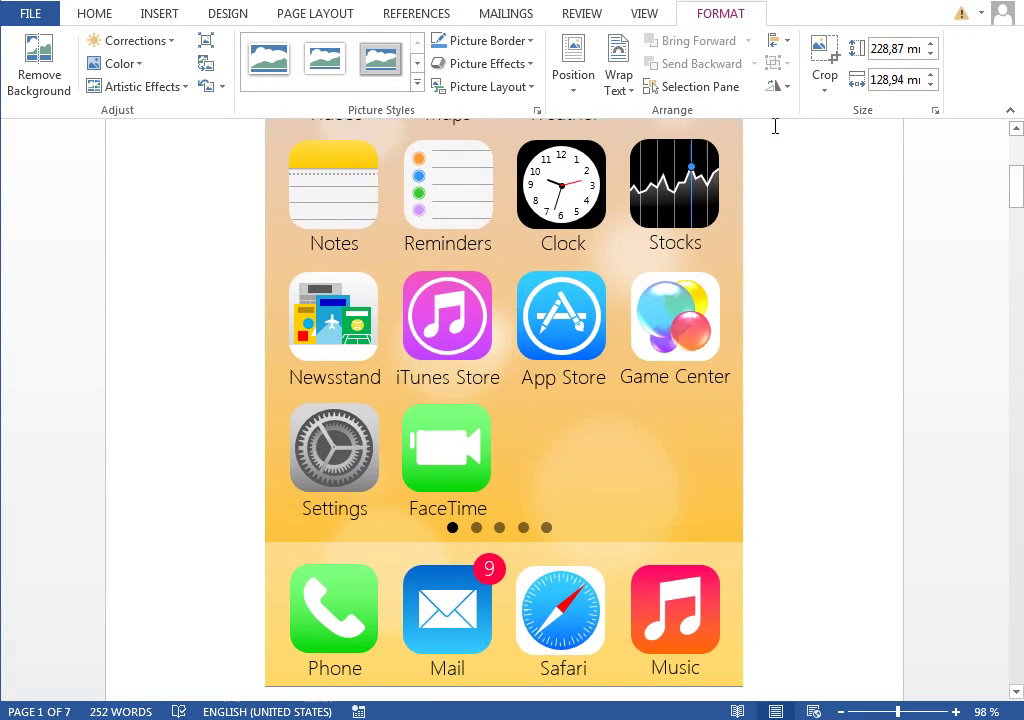
left_click(693, 86)
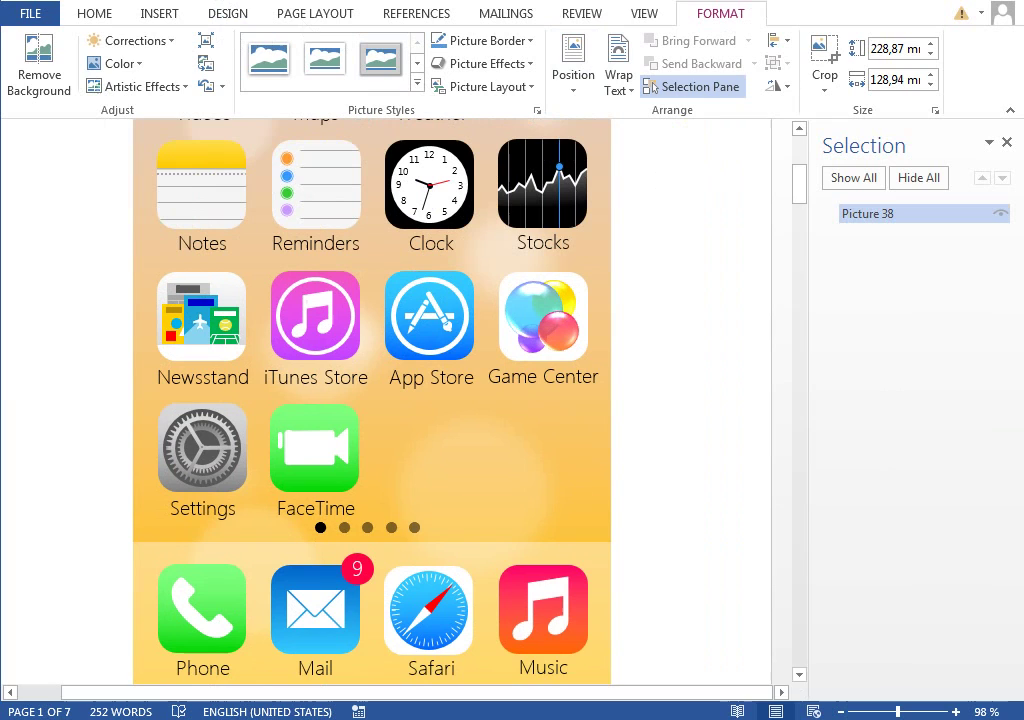
left_click_drag(808, 512, 670, 501)
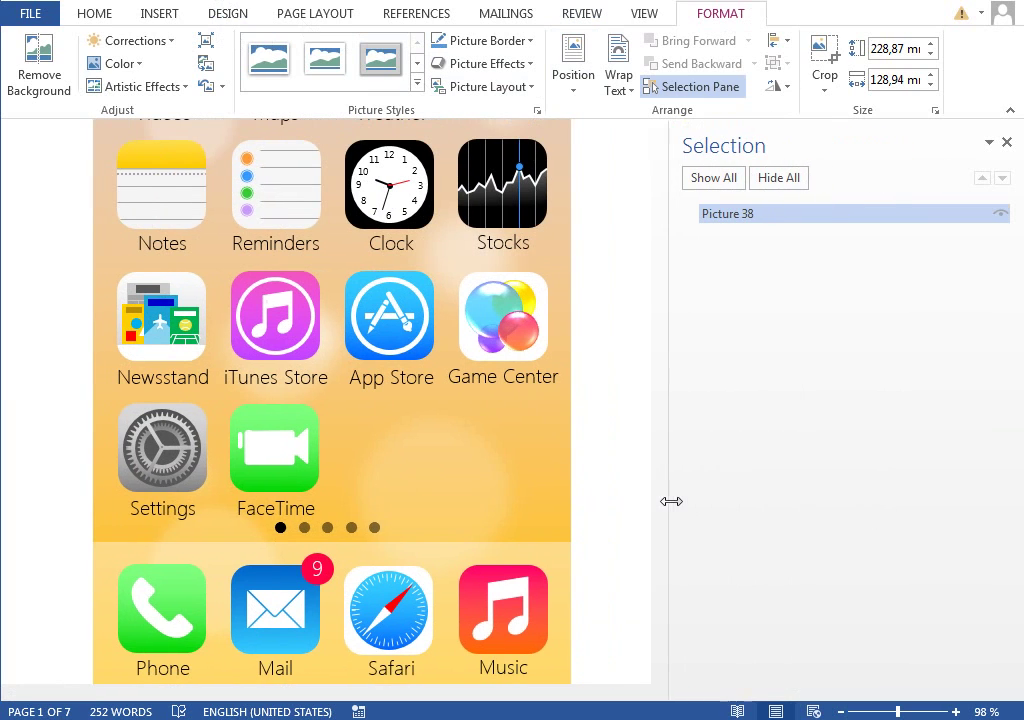
left_click(350, 688)
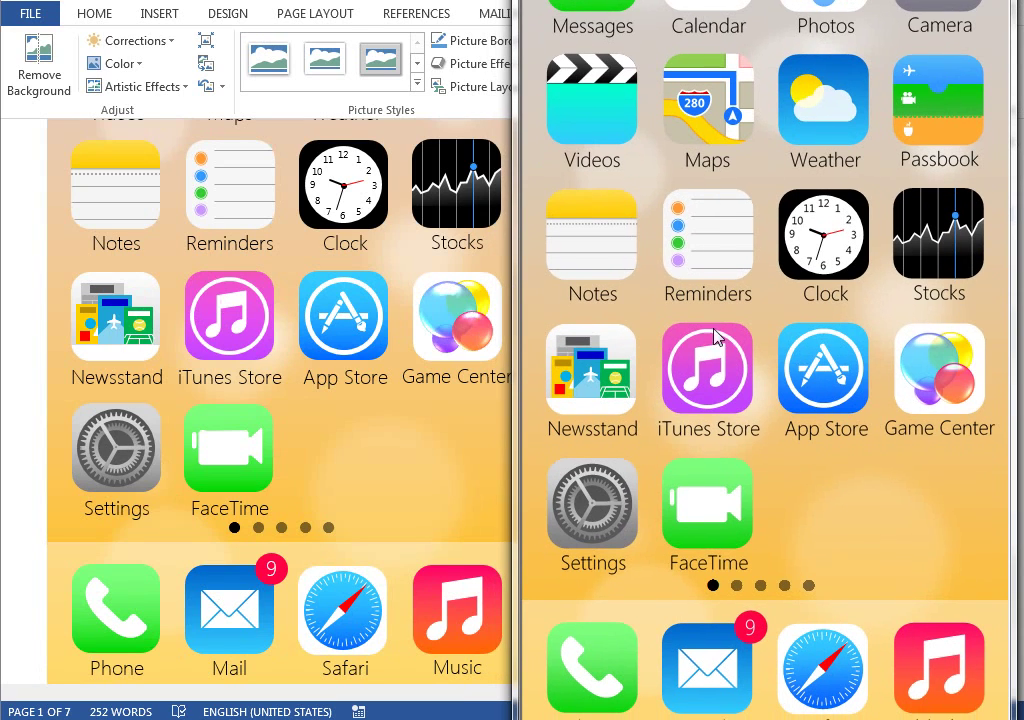
Step: Draw red pencil circles around the Game Center and App Store icons on the screenshot
mouse_move(930, 318)
left_mouse_down()
mouse_move(926, 440)
mouse_move(930, 318)
left_mouse_up()
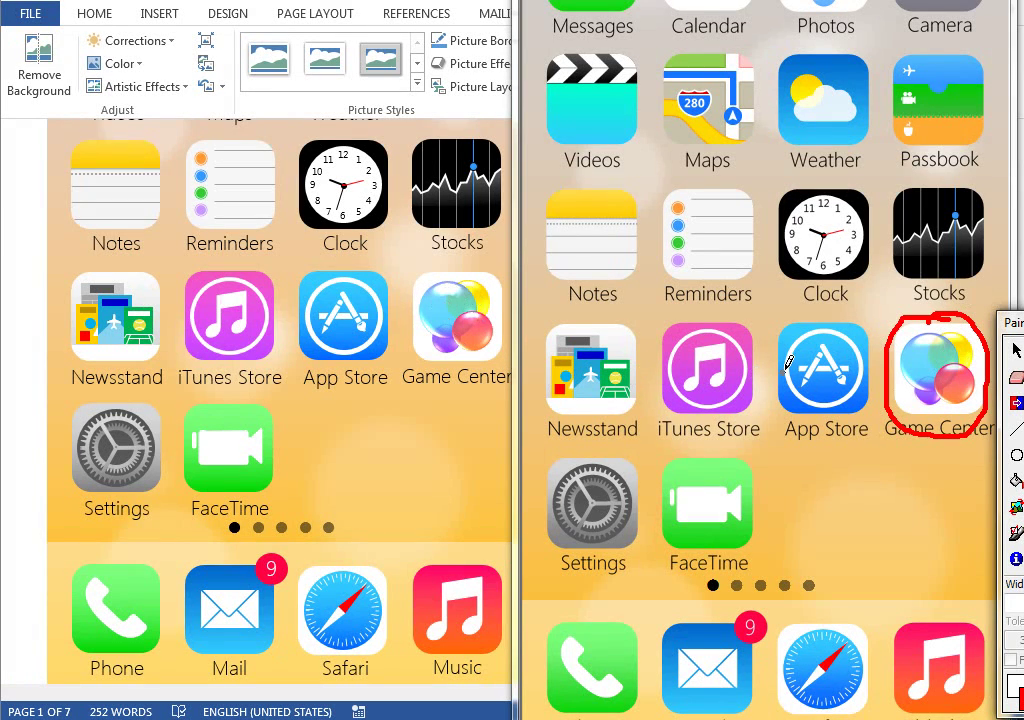
mouse_move(798, 327)
left_mouse_down()
mouse_move(812, 415)
mouse_move(858, 335)
mouse_move(805, 325)
left_mouse_up()
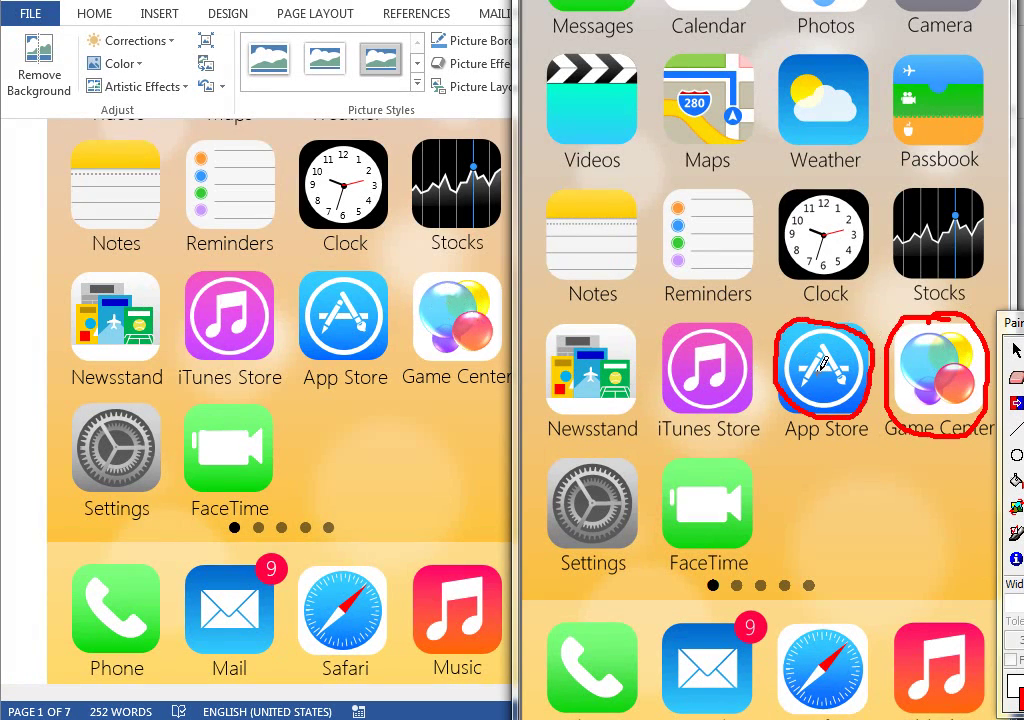